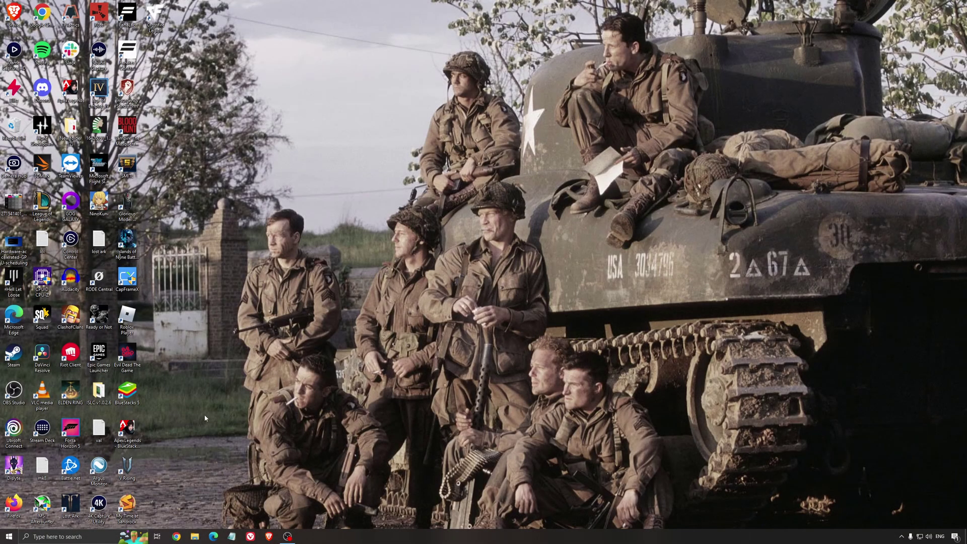
- Open the Windows Game Mode settings
click(83, 536)
text(game mode)
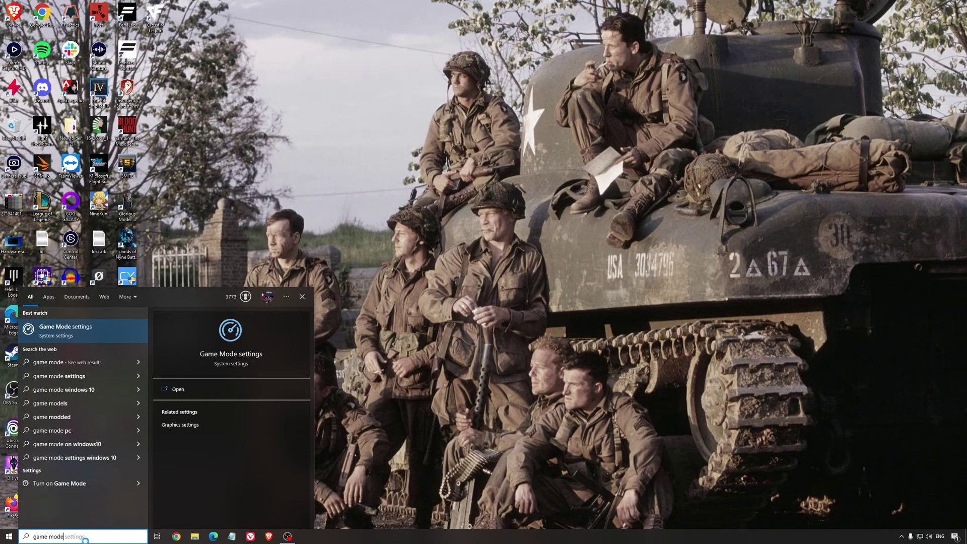
key(Return)
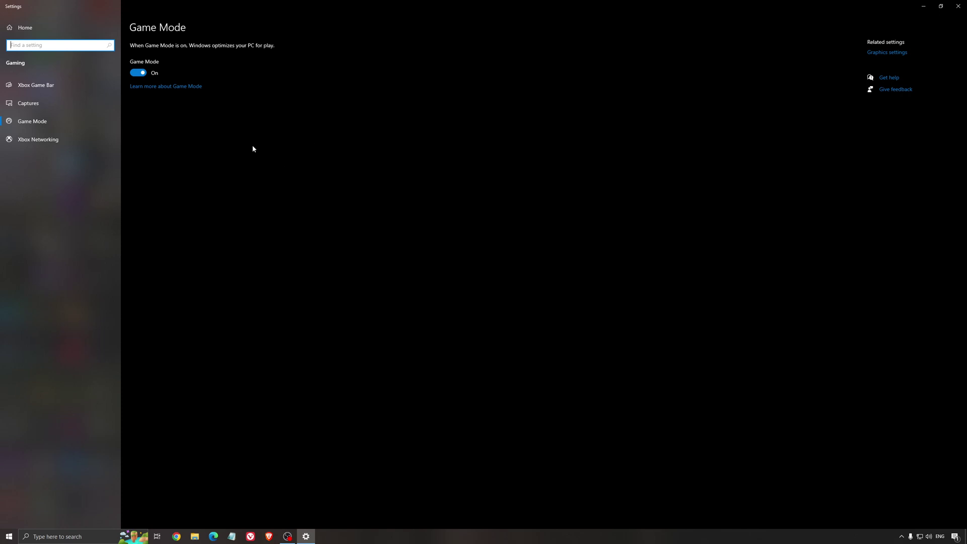
- Check the Xbox Game Bar and Captures settings and close the Settings window
click(61, 86)
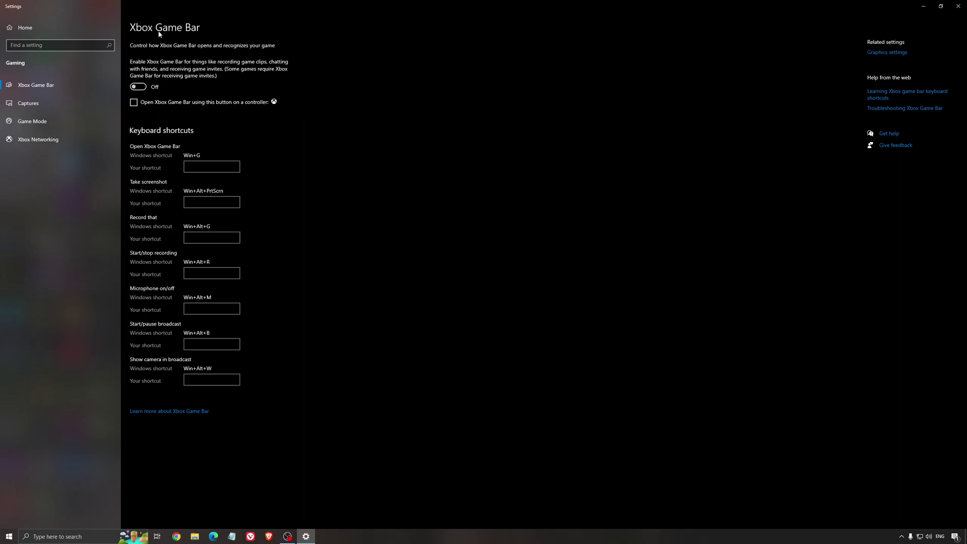
click(59, 103)
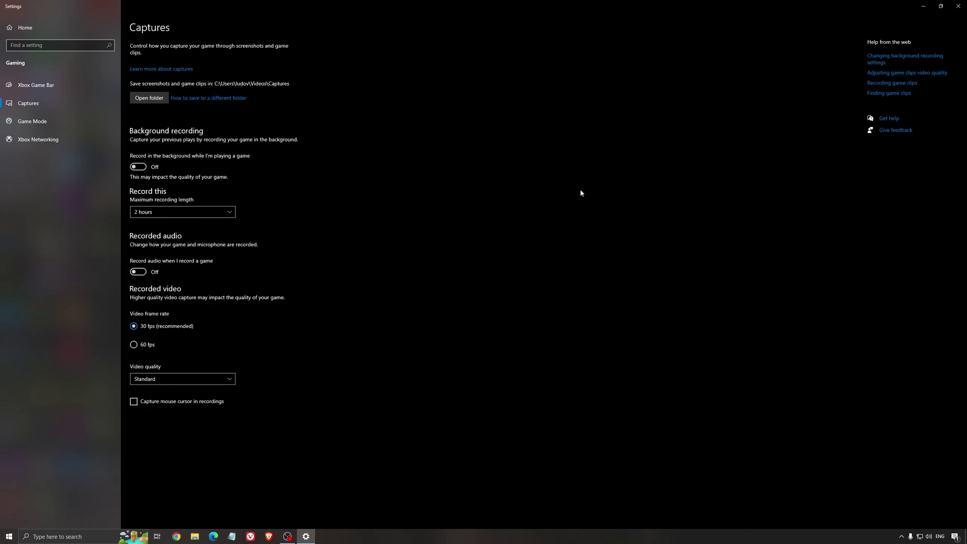
click(958, 6)
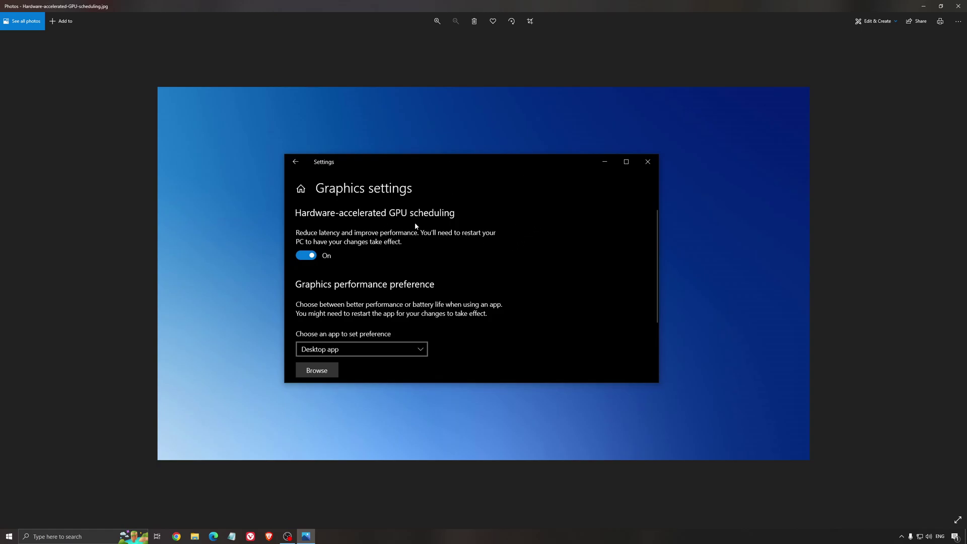
- Close the picture of the GPU scheduling settings and open AMD Software
click(957, 6)
click(900, 537)
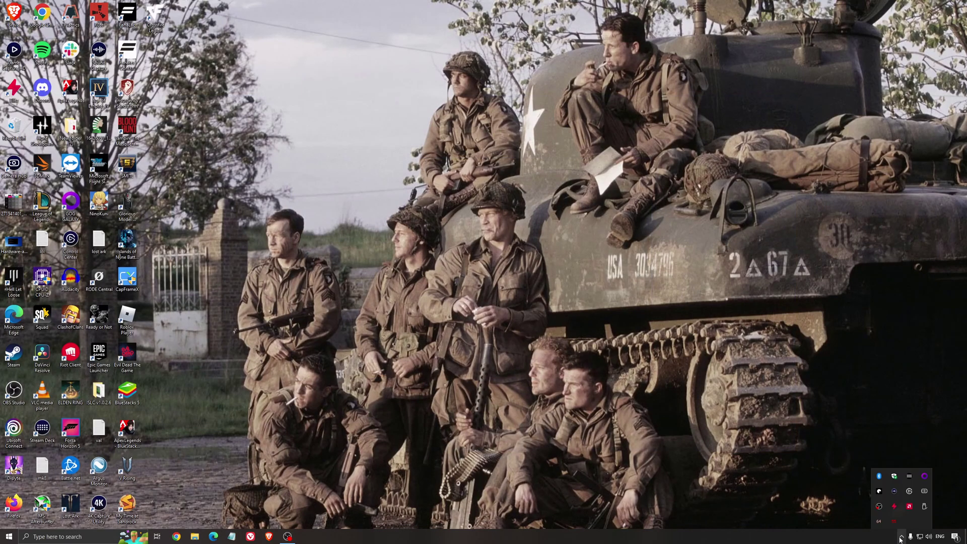
click(909, 508)
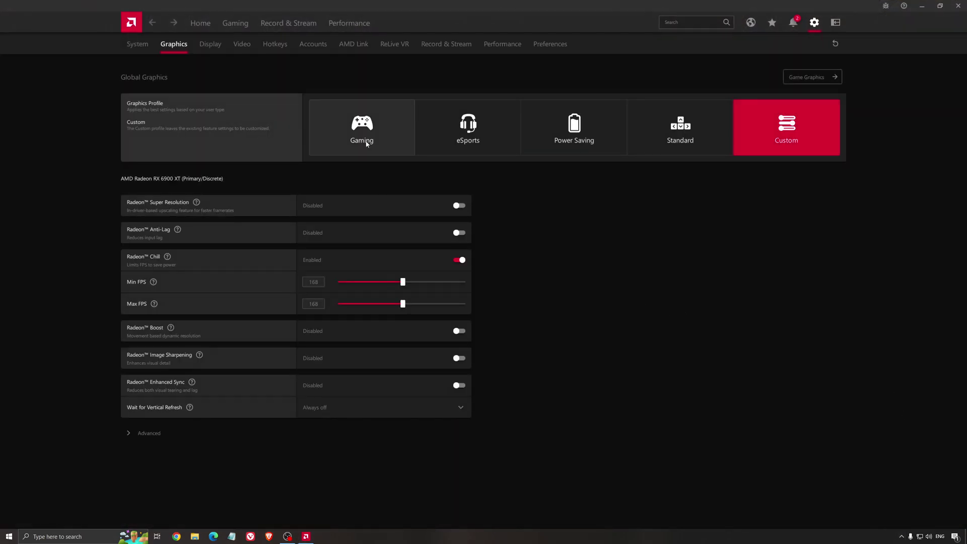
- Check for AMD driver updates and open the global graphics settings
click(201, 22)
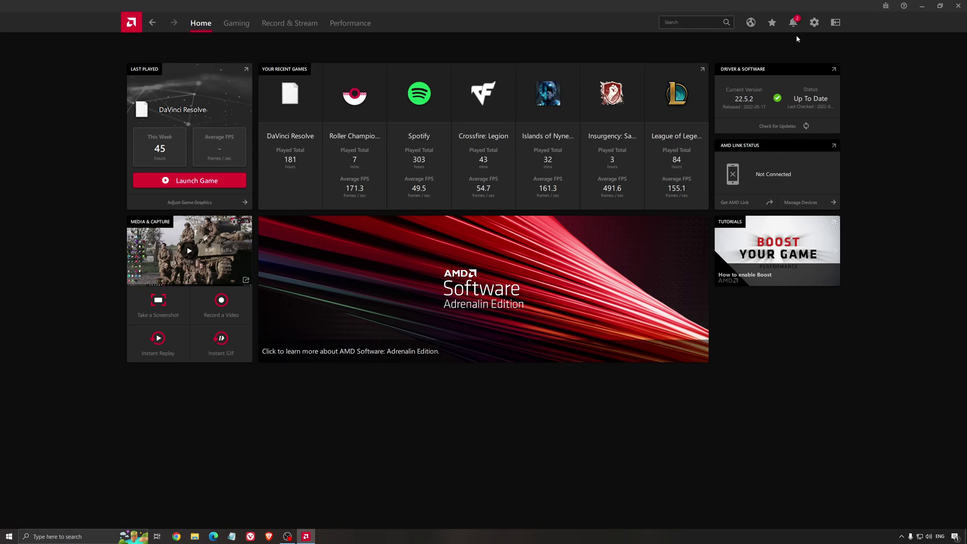
click(774, 129)
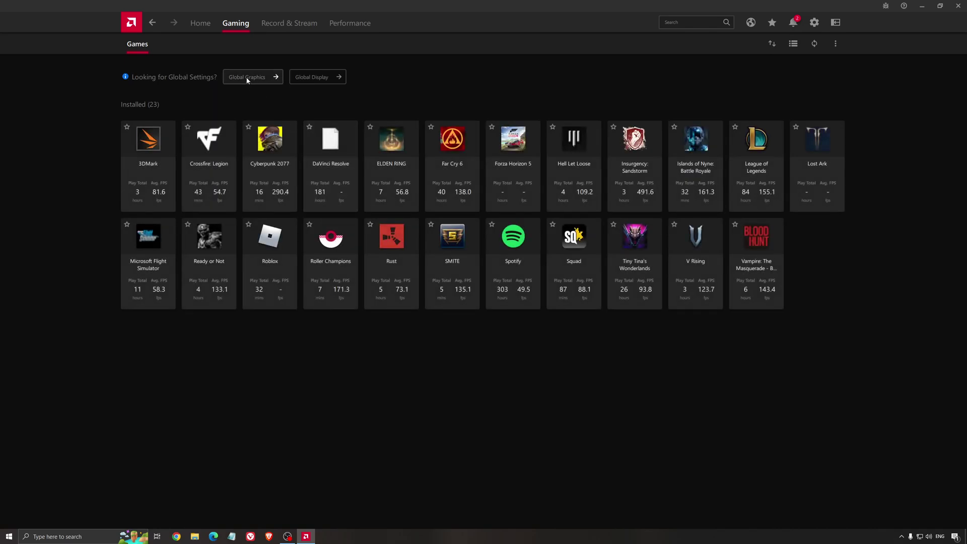
click(248, 77)
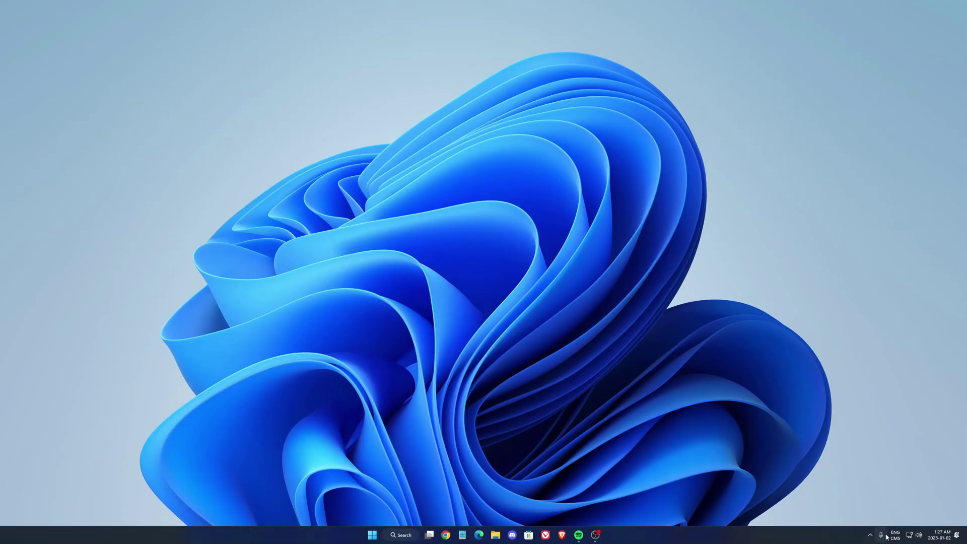
- Open the NVIDIA Control Panel at its Manage 3D Settings page
click(870, 535)
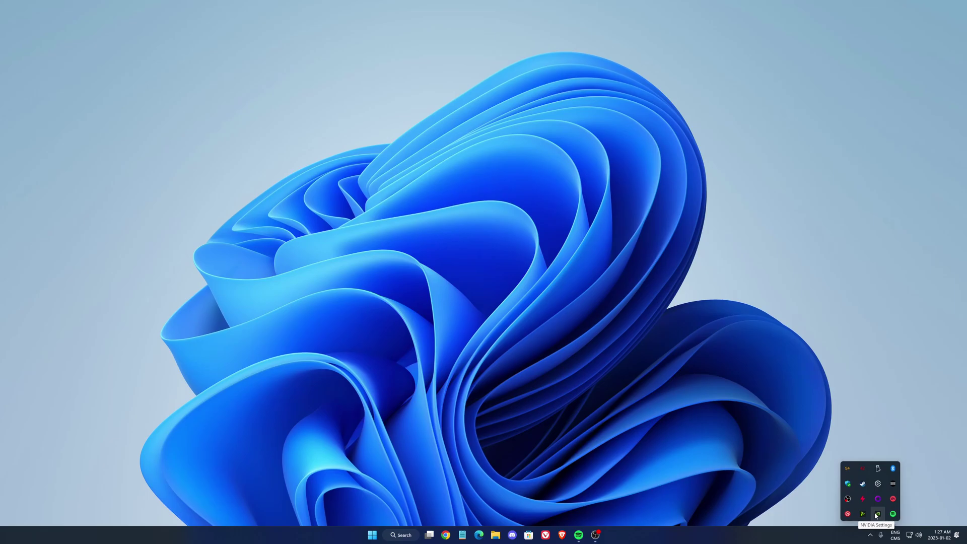
right_click(892, 483)
click(895, 484)
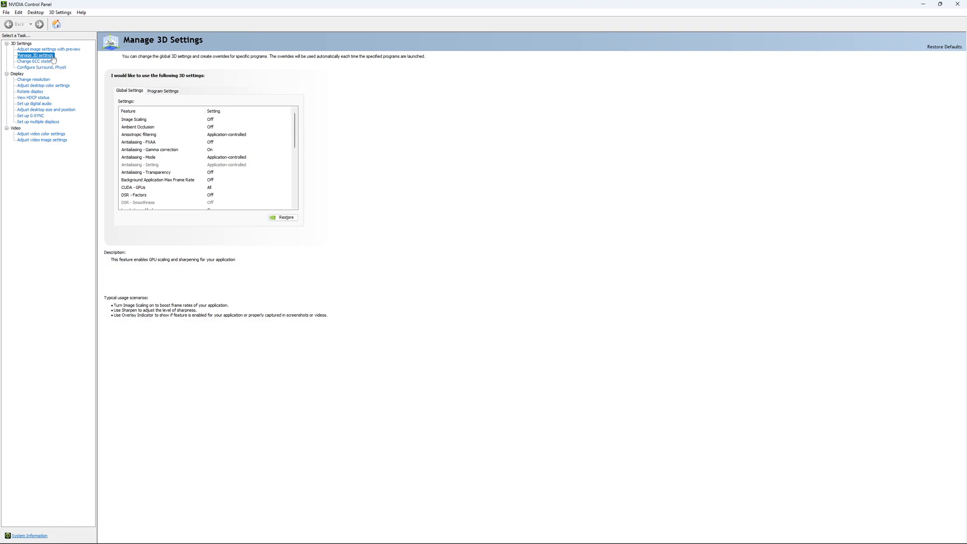
- Try a Max Frame Rate limit of 167 FPS in the global 3D settings and set it back to Off
drag(296, 119, 296, 139)
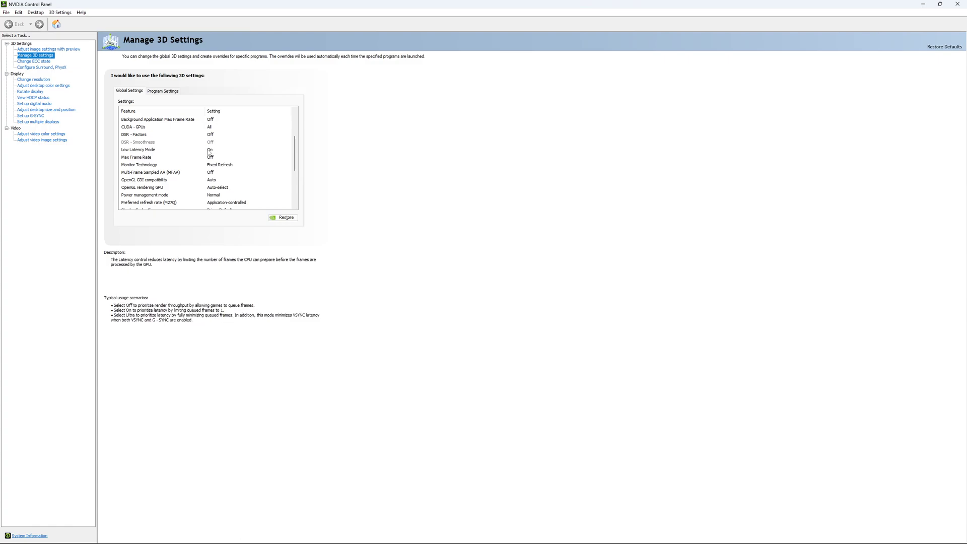
scroll(146, 147, down, 1)
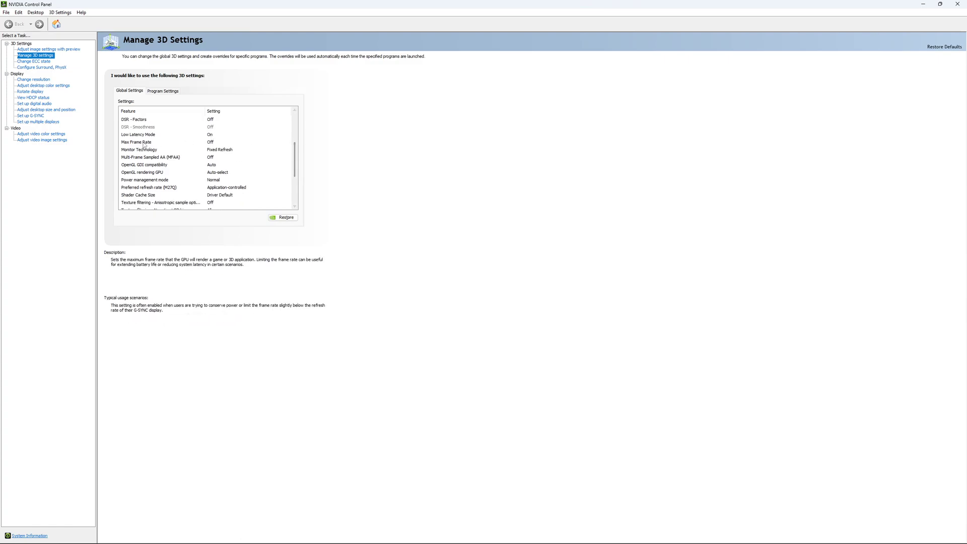
click(206, 144)
click(205, 144)
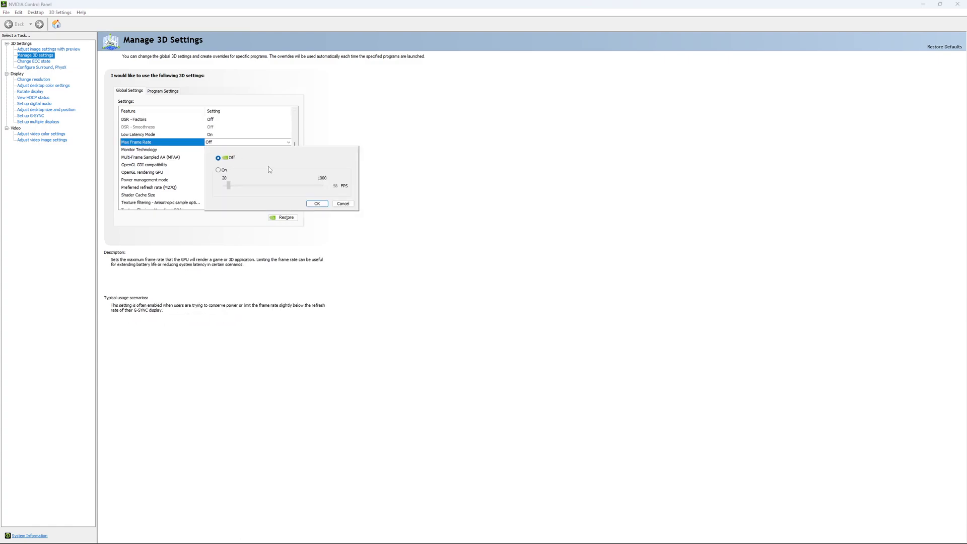
click(219, 170)
drag(229, 187, 241, 191)
click(240, 191)
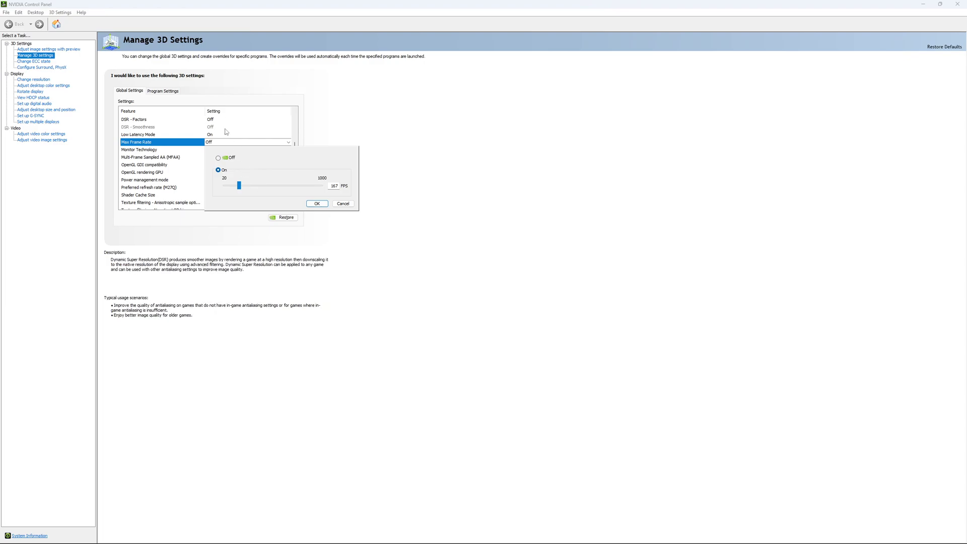
click(218, 158)
click(316, 204)
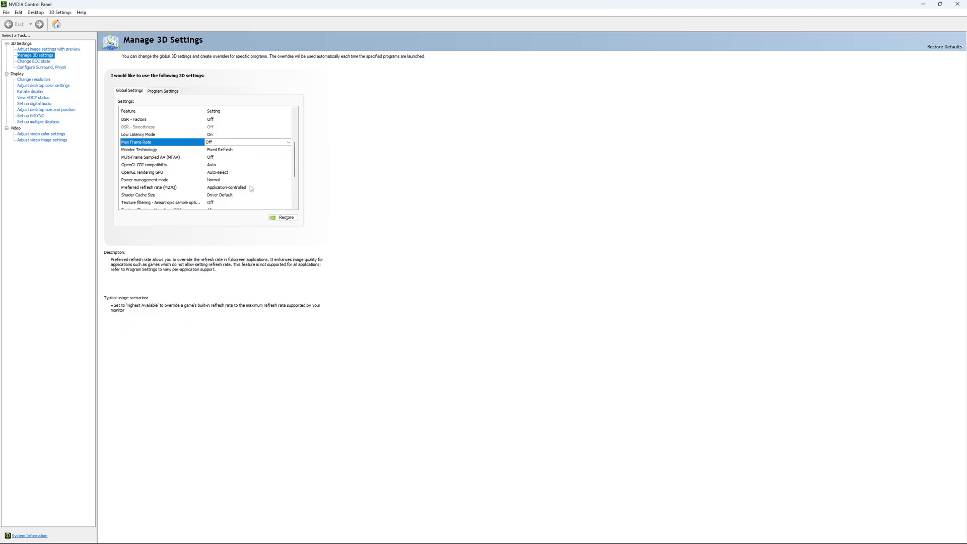
- Look over the remaining global 3D settings and open the ECC state page
scroll(298, 151, down, 3)
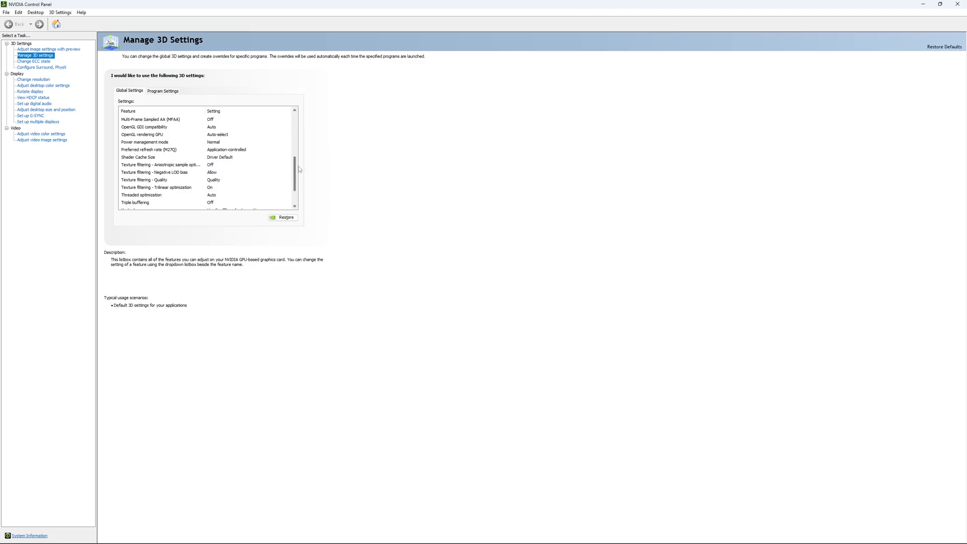
click(44, 62)
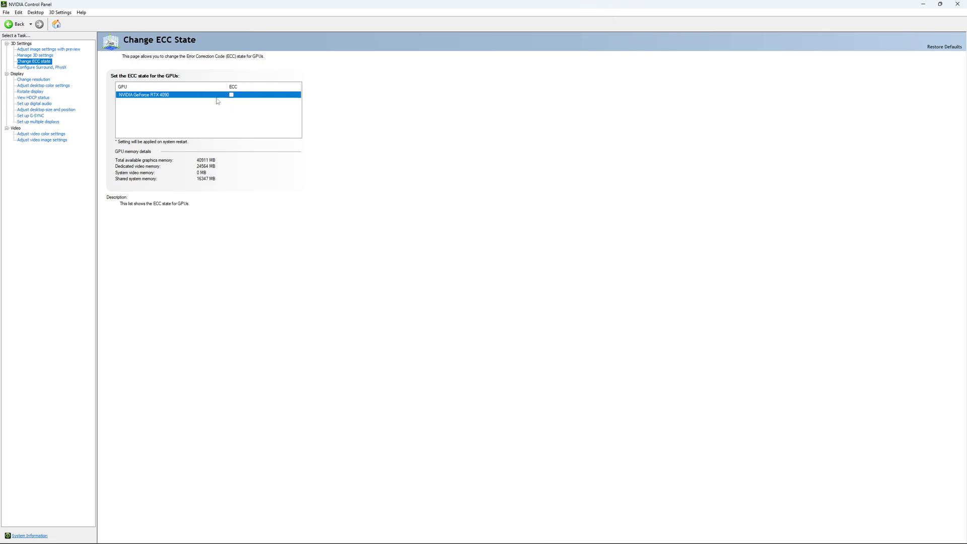
- Examine the available refresh rates on the display's resolution page and go to the G-SYNC setup
click(26, 80)
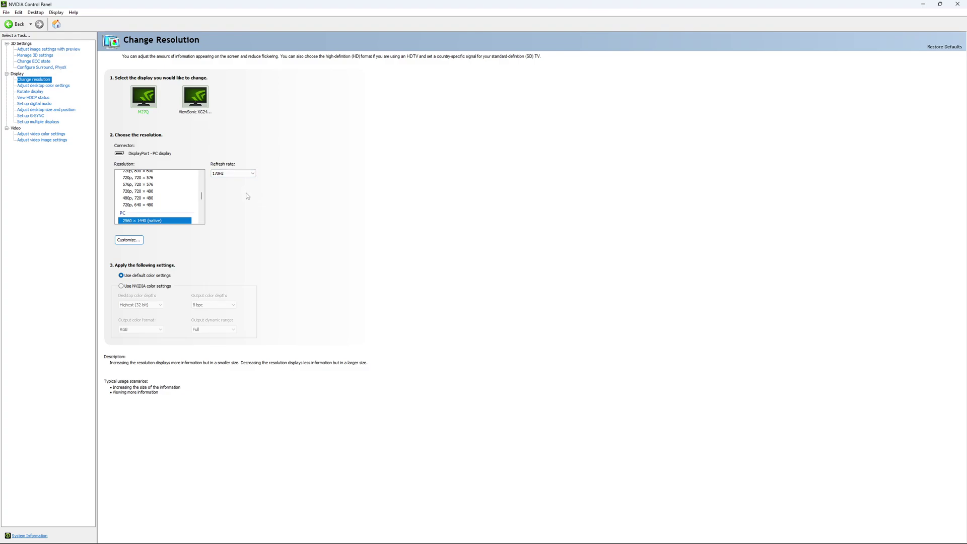
click(239, 173)
click(263, 147)
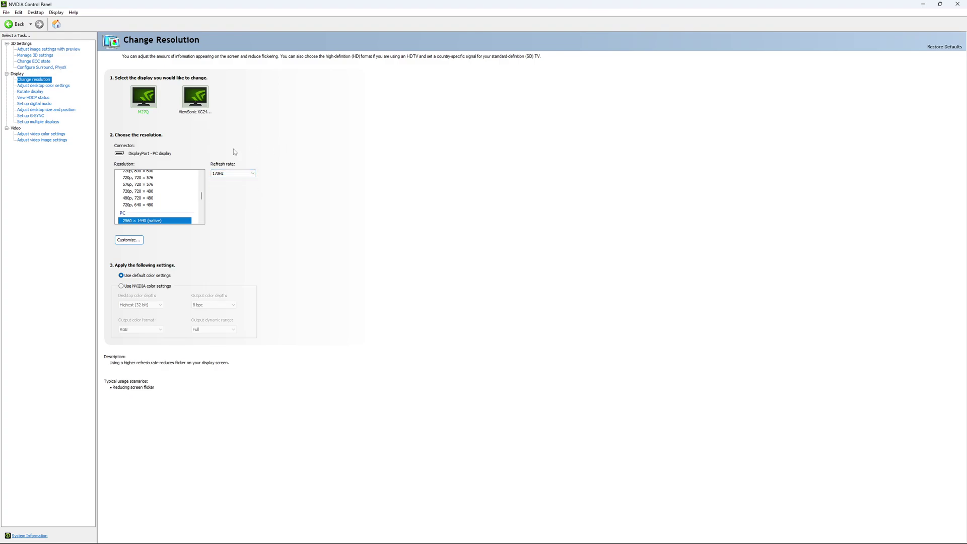
click(240, 176)
click(337, 186)
click(234, 174)
click(344, 174)
click(32, 117)
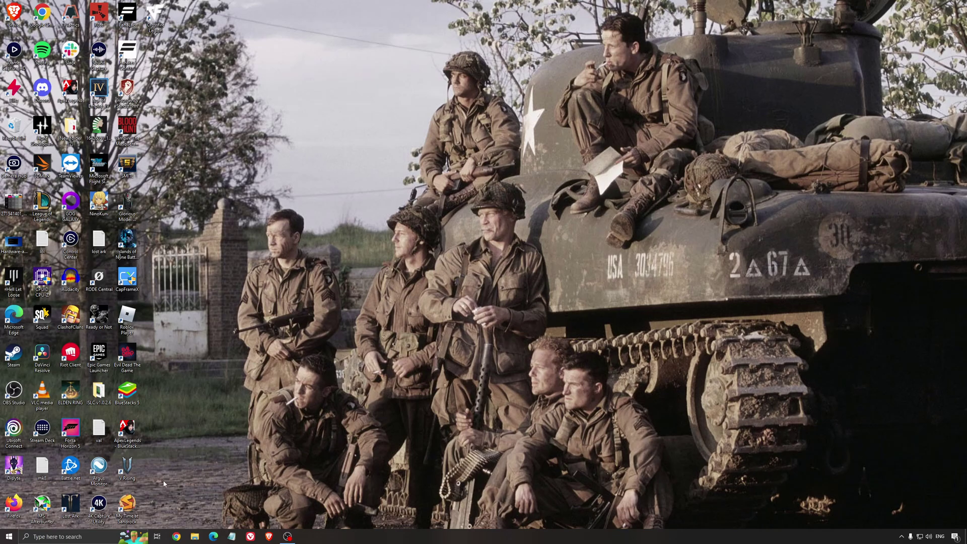
- Find the Windows power plan editor by searching for "edit power plan" and go up to Power Options
key(super)
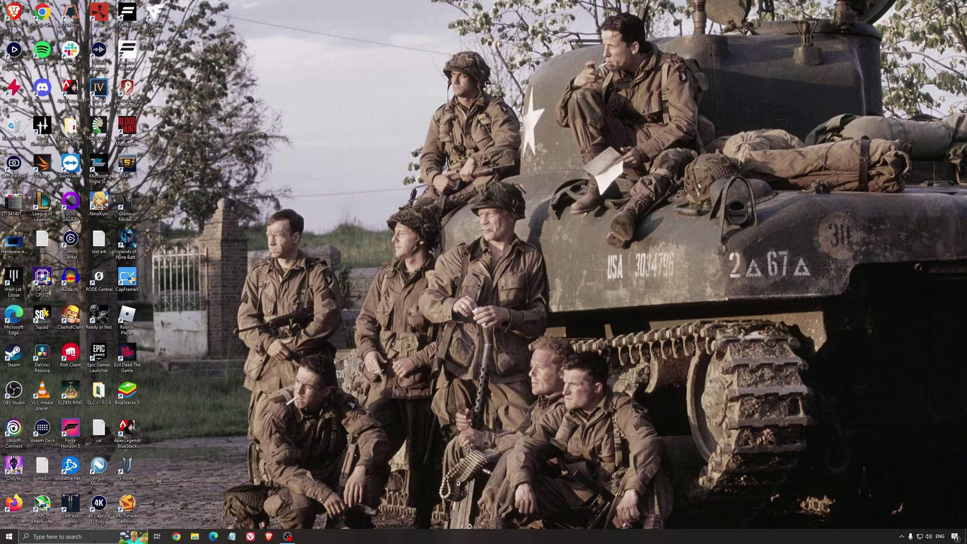
text(edit power plan)
key(Return)
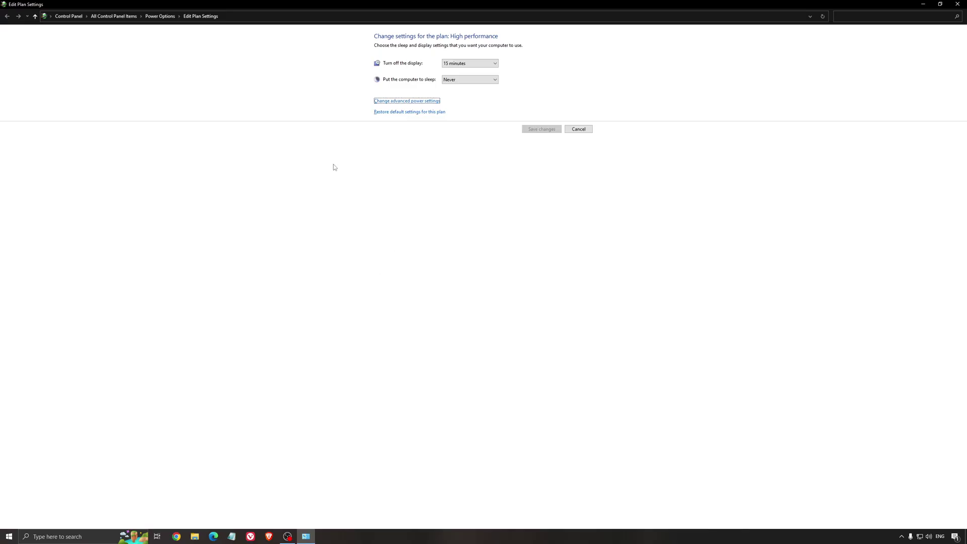
click(160, 16)
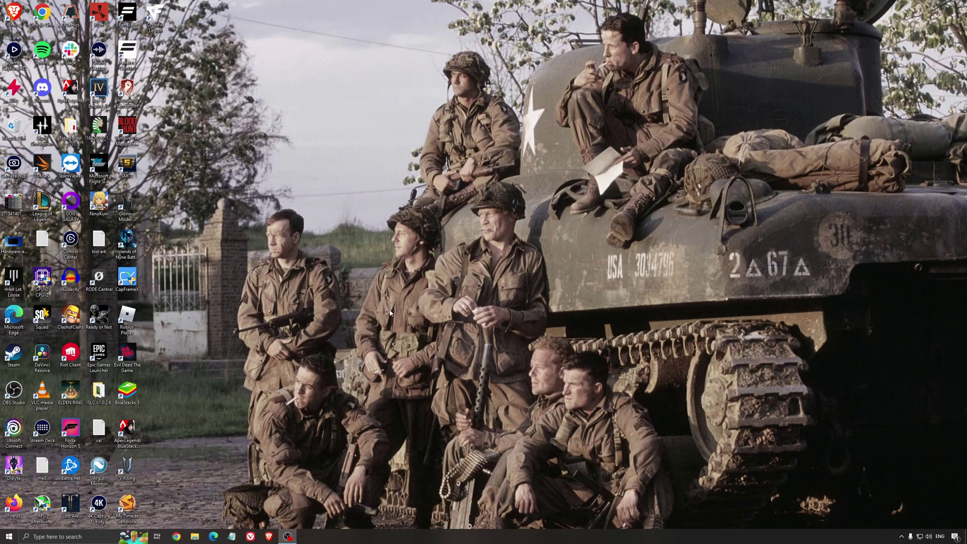
- Launch Intelligent standby list cleaner from the ISLC v1.0.2.6 folder, then start its monitoring with the window minimized
double_click(98, 391)
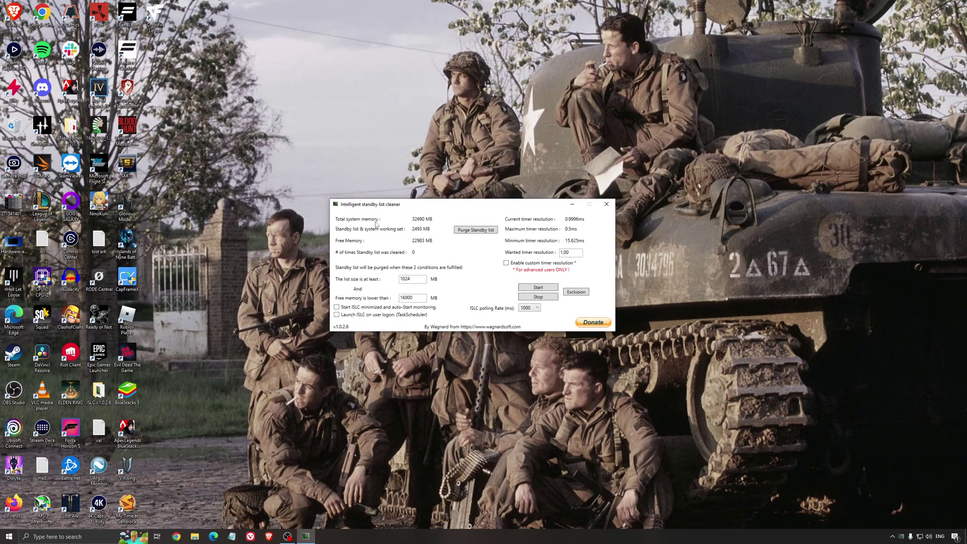
double_click(422, 297)
click(527, 288)
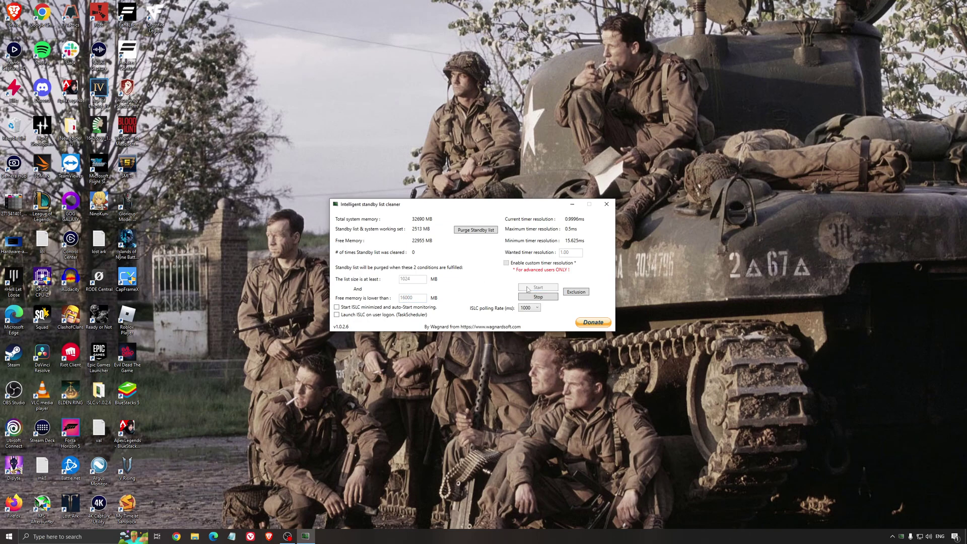
drag(513, 204, 544, 203)
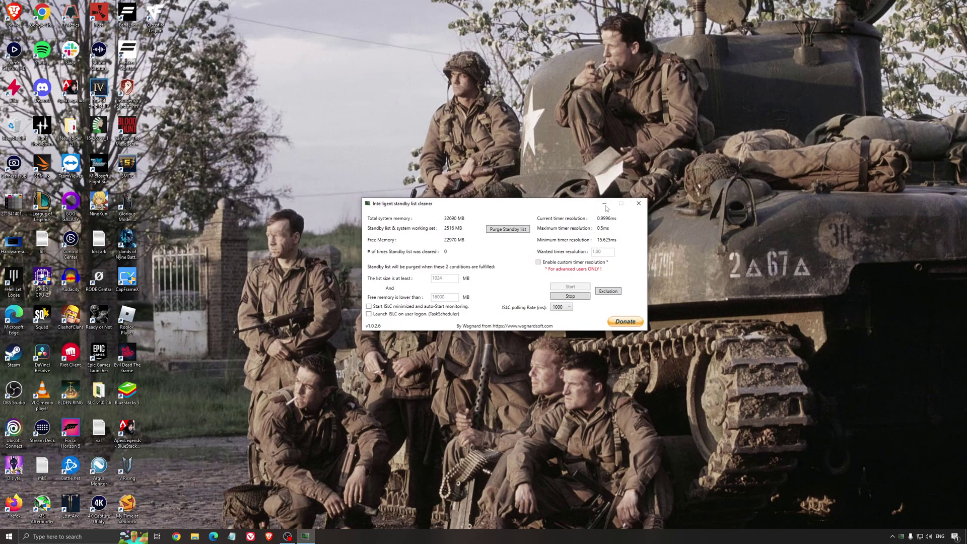
click(604, 203)
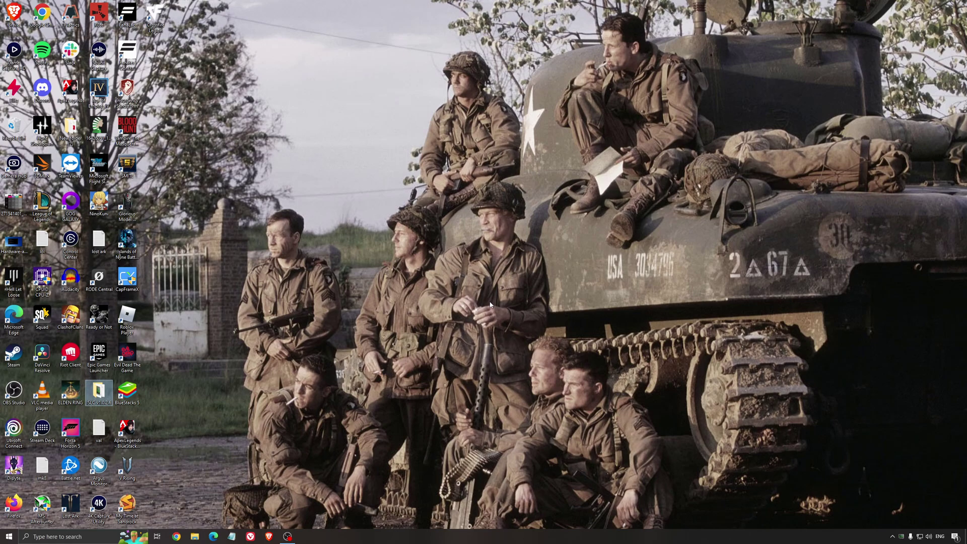
click(469, 280)
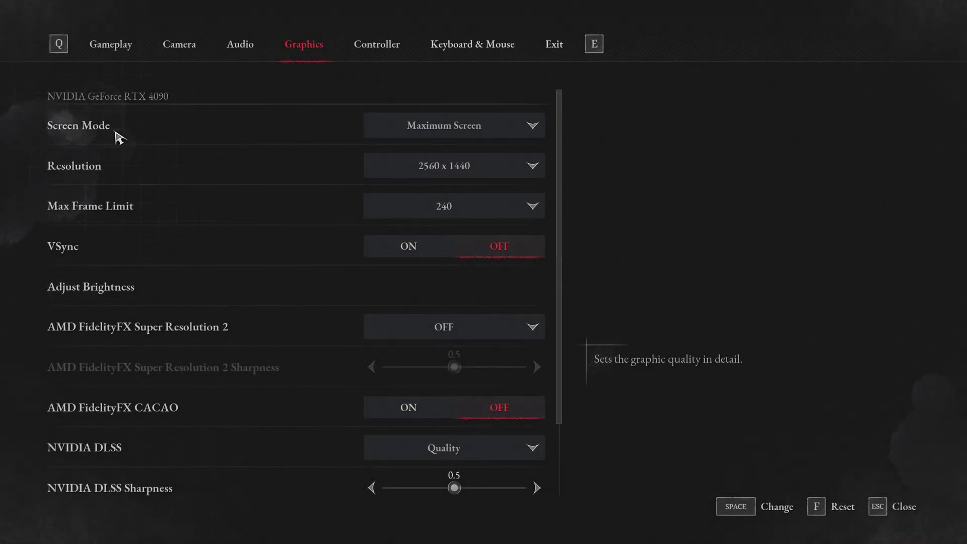
- Examine the Screen Mode choices in the game's graphics settings, leaving Maximum Screen selected
click(443, 126)
click(648, 130)
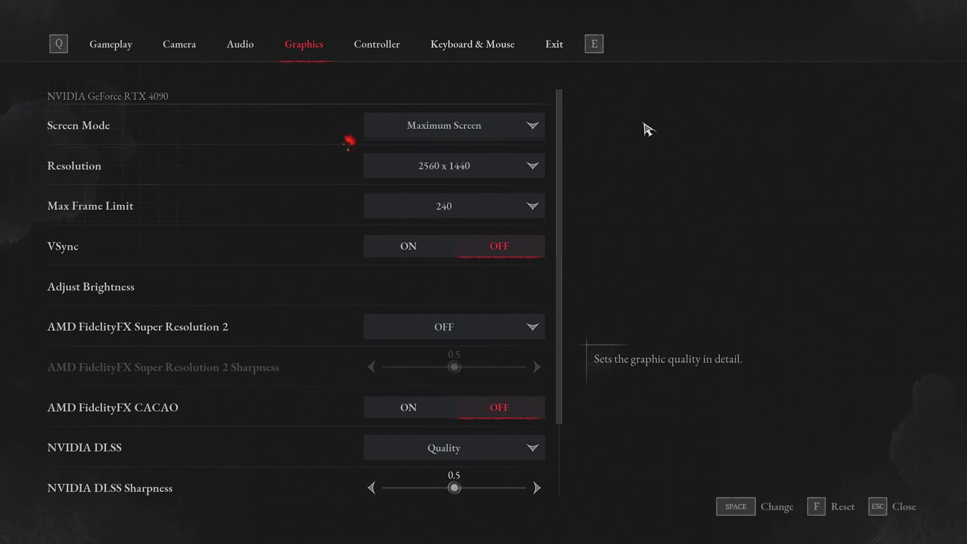
click(496, 130)
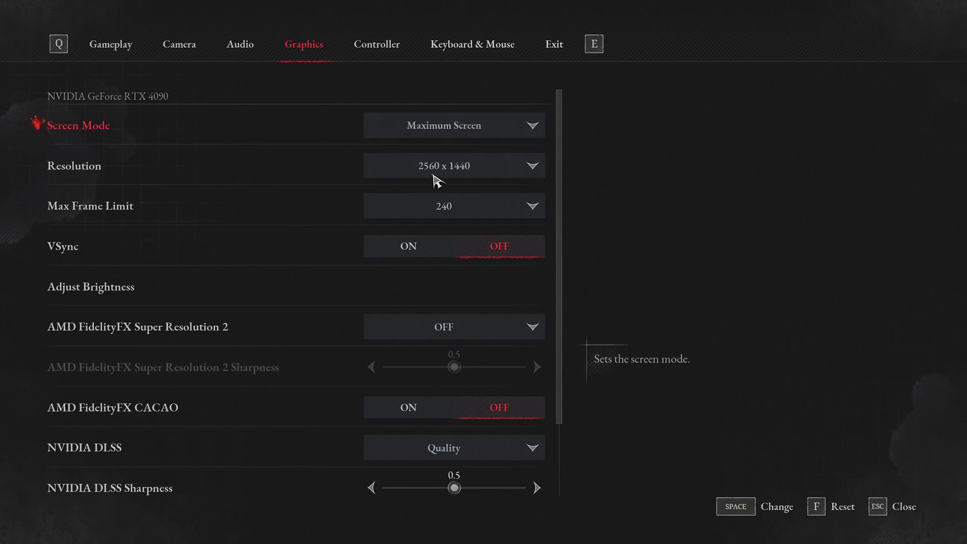
- Examine the Max Frame Limit choices, leaving 240 selected, and look over the remaining graphics settings
click(428, 208)
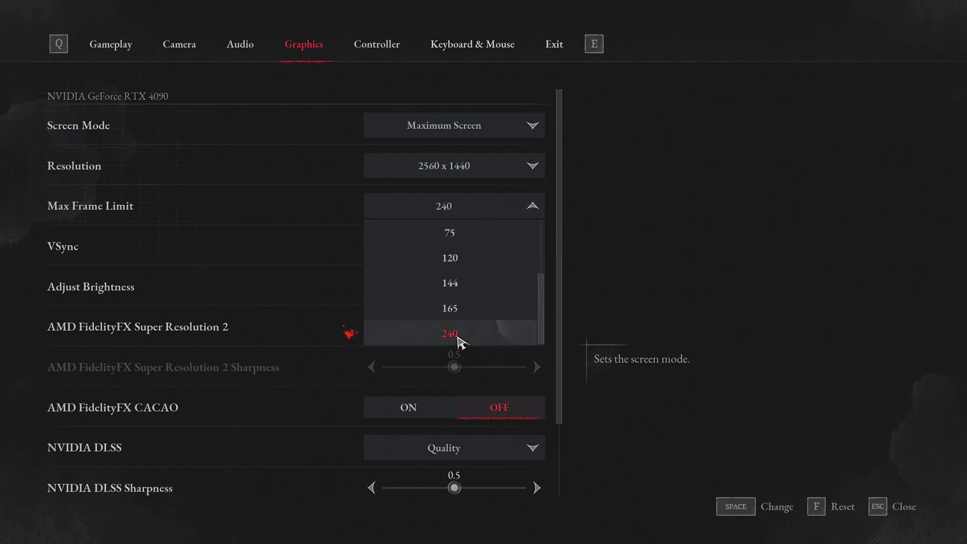
scroll(489, 322, up, 5)
click(638, 233)
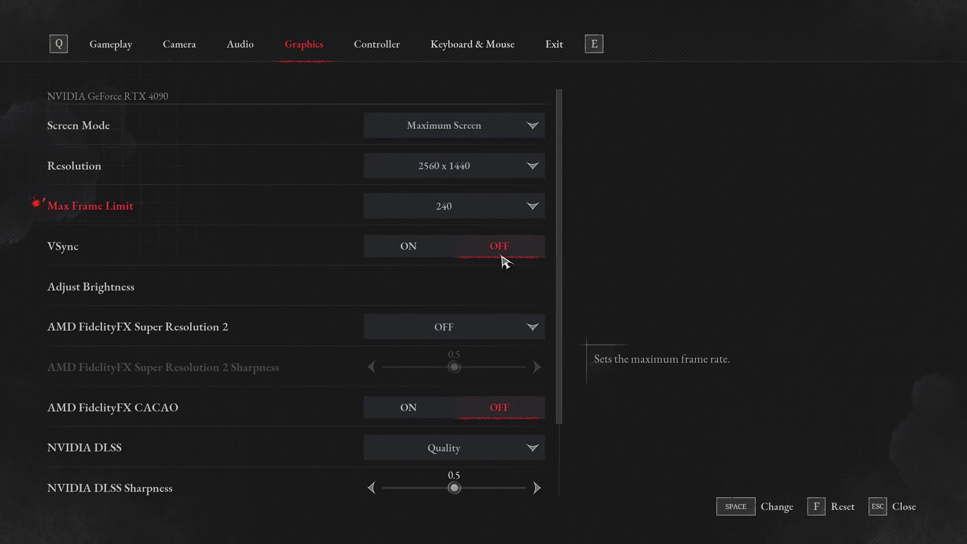
scroll(331, 335, down, 2)
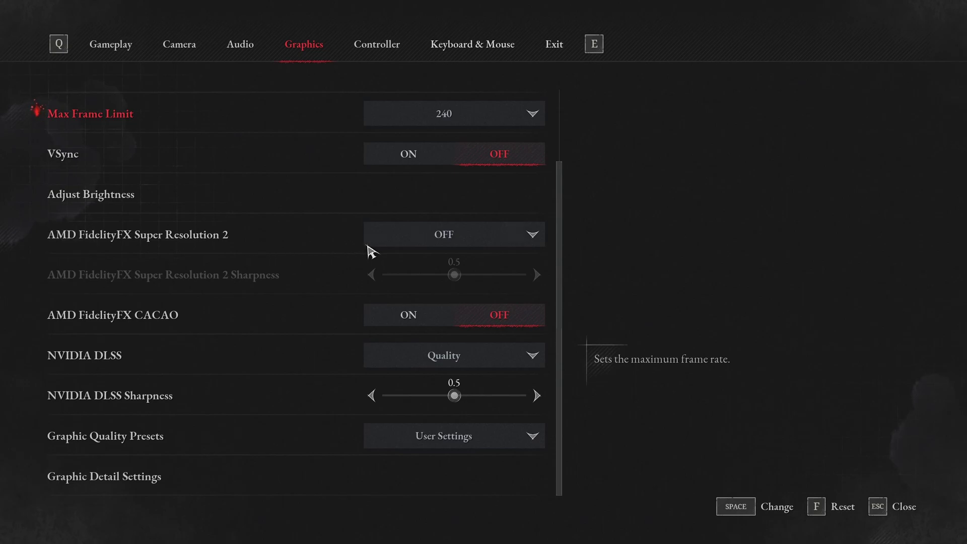
- Examine the AMD FidelityFX Super Resolution 2 and NVIDIA DLSS choices, leaving them on OFF and Quality respectively
click(422, 244)
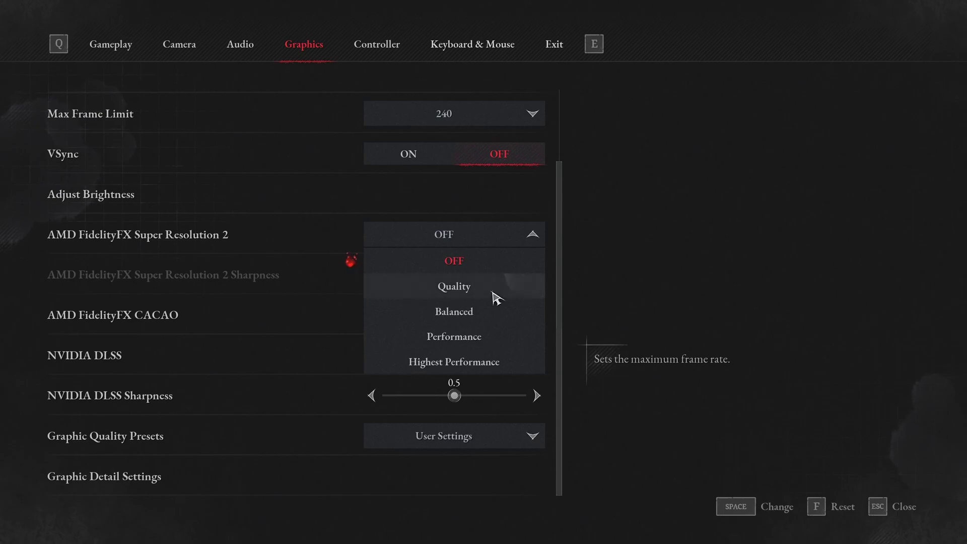
click(606, 263)
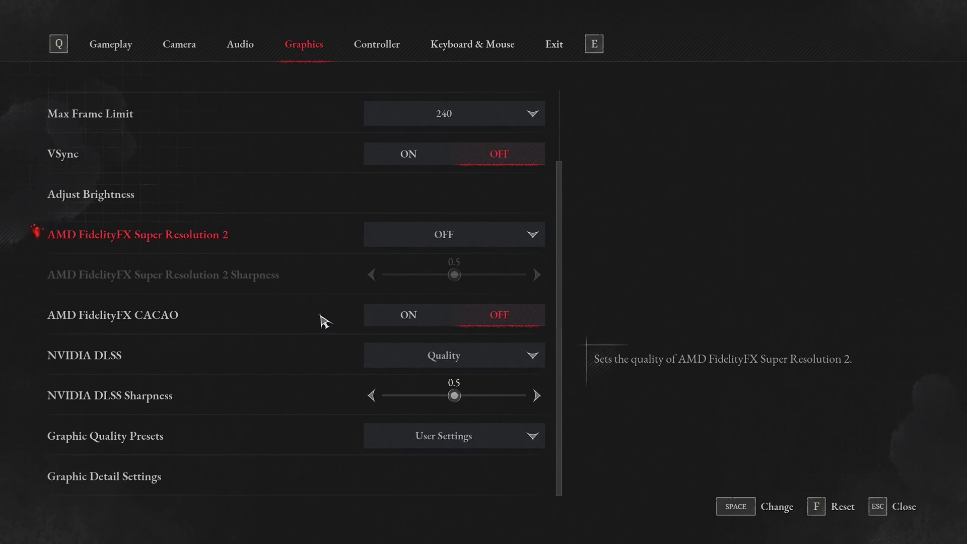
click(423, 358)
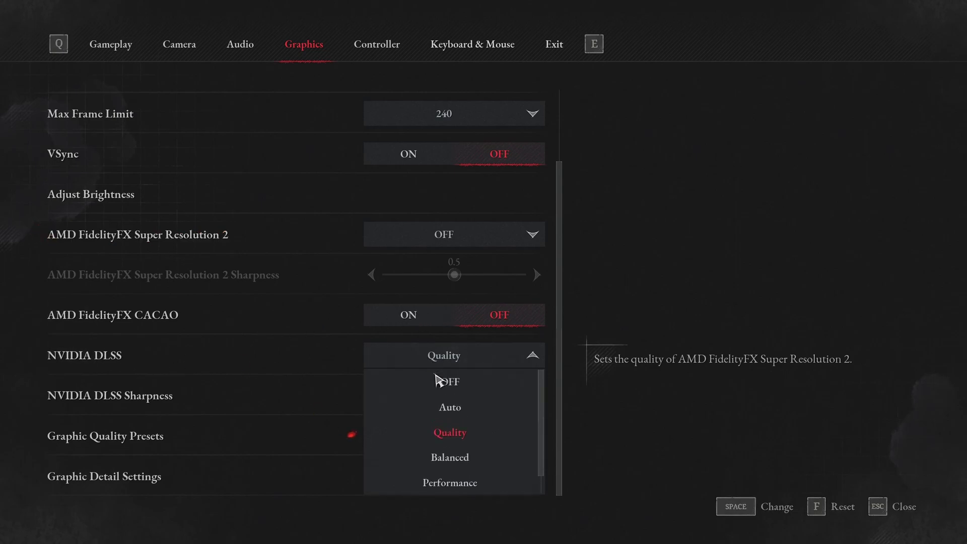
click(456, 437)
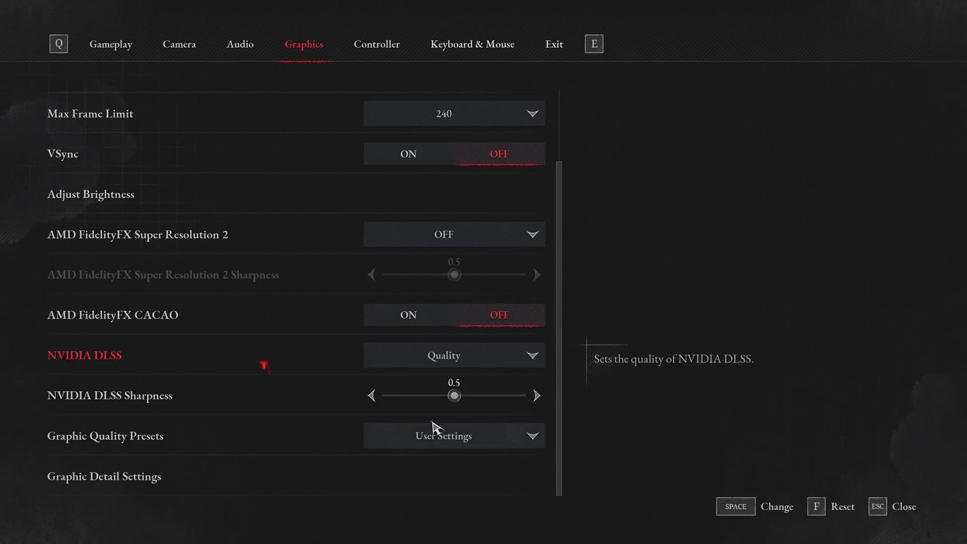
click(462, 368)
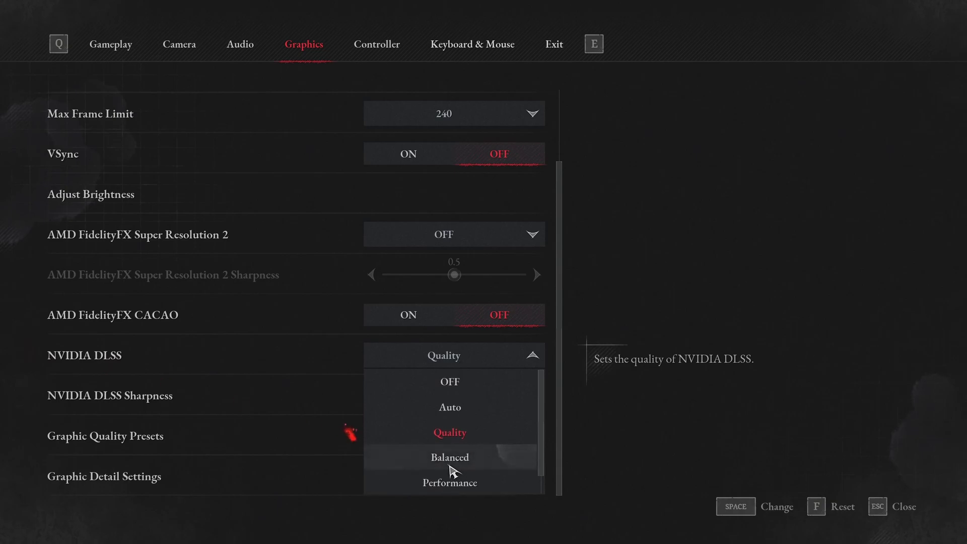
click(669, 455)
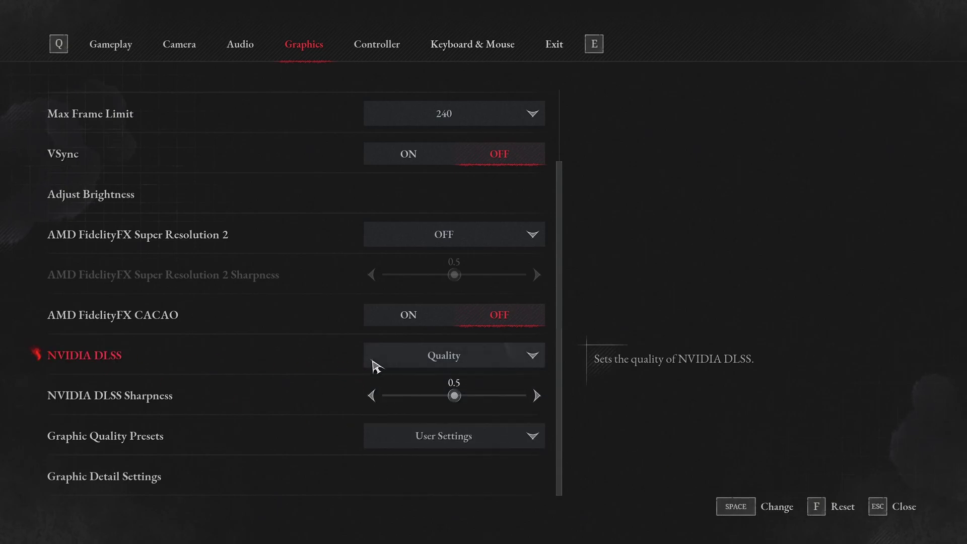
- Open Graphic Detail Settings and try the Visibility levels, including Best, ending on Medium
click(113, 484)
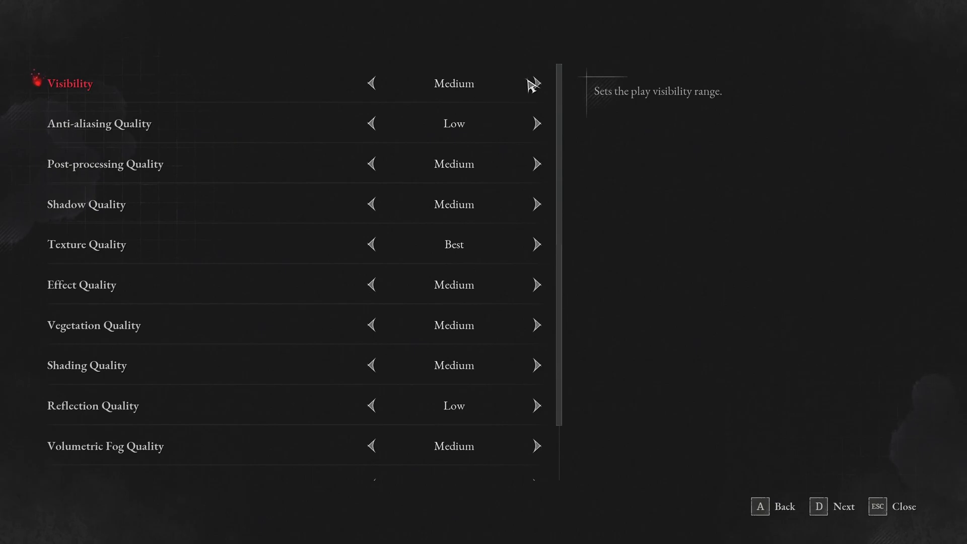
click(534, 84)
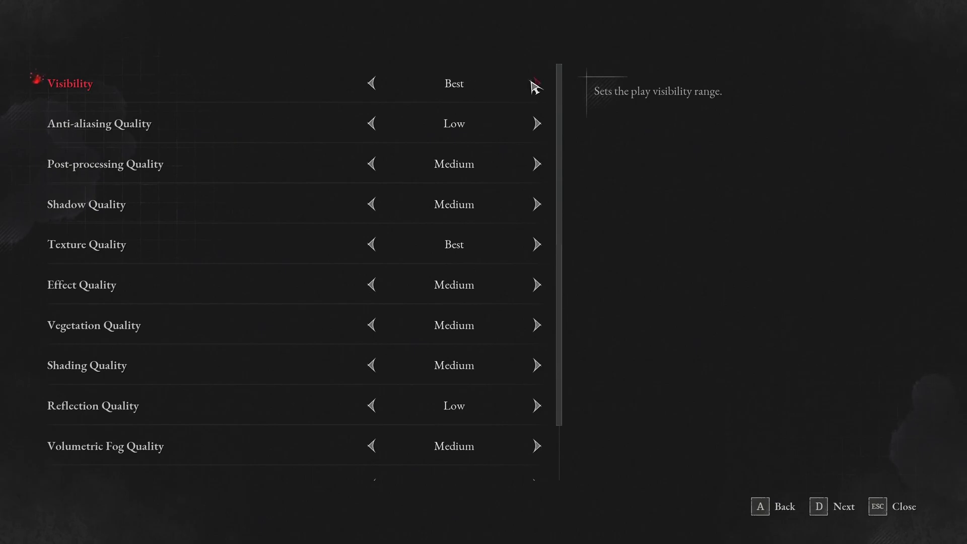
click(372, 85)
click(372, 85)
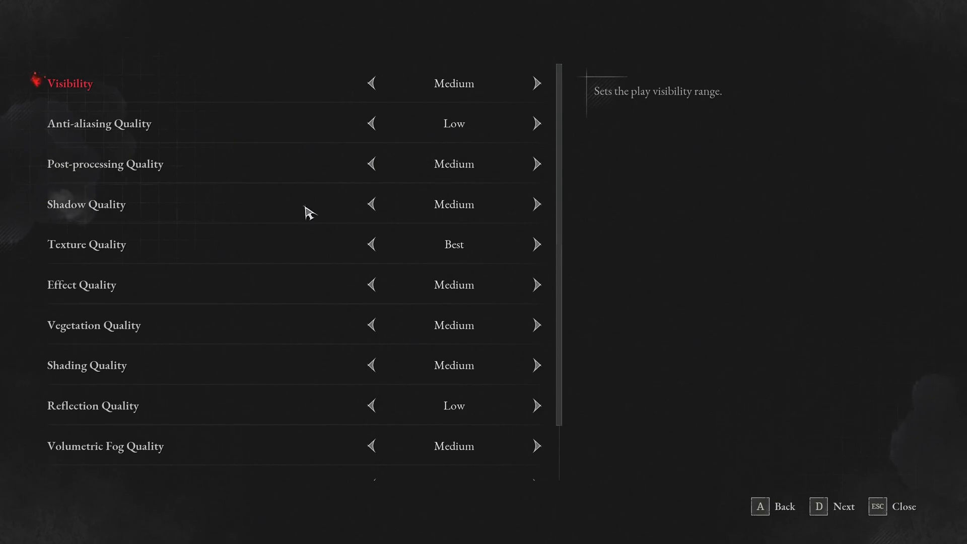
- Examine the Shadow Quality levels, including Best, leaving Medium selected
click(537, 205)
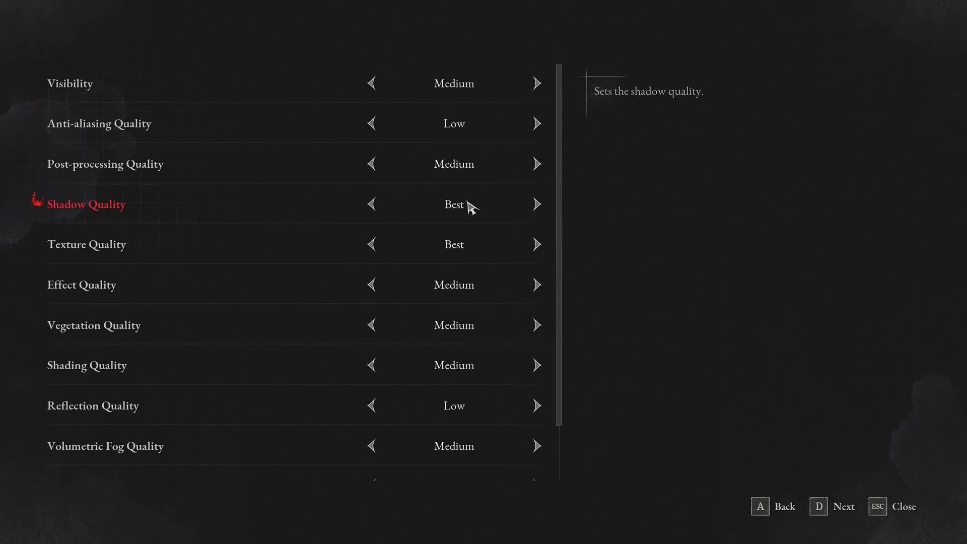
click(373, 207)
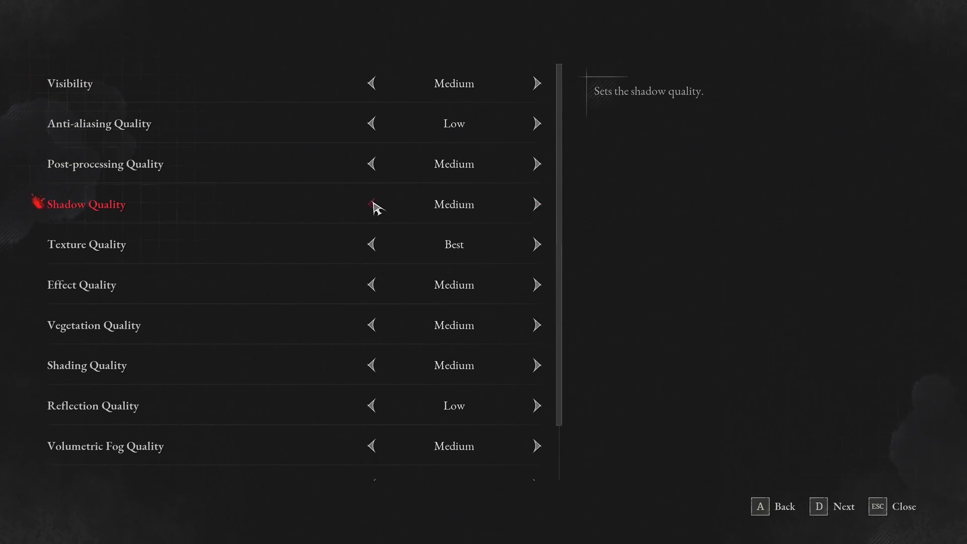
click(373, 207)
click(535, 206)
- Look over the full list of detail settings and examine the Vegetation Quality levels, including High, leaving Medium selected
scroll(347, 309, down, 2)
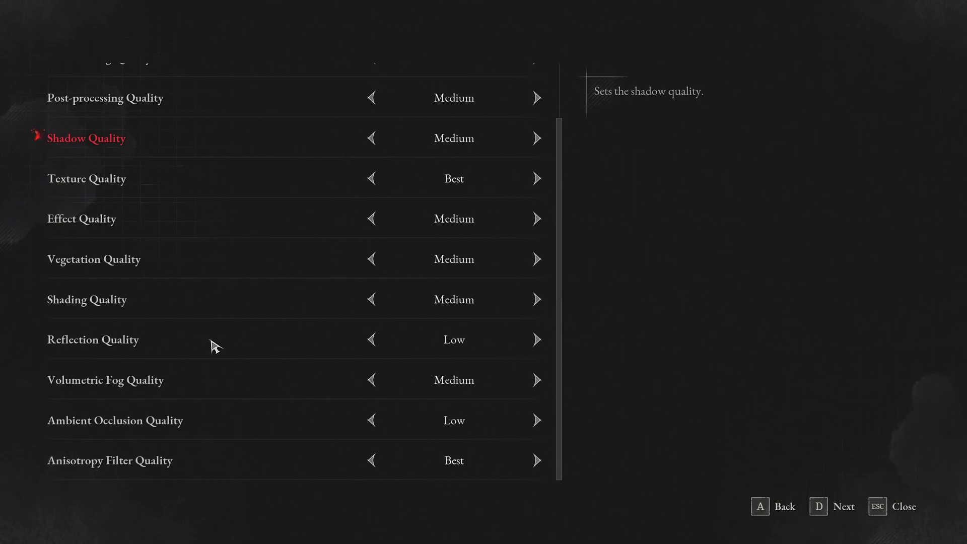
scroll(477, 247, up, 2)
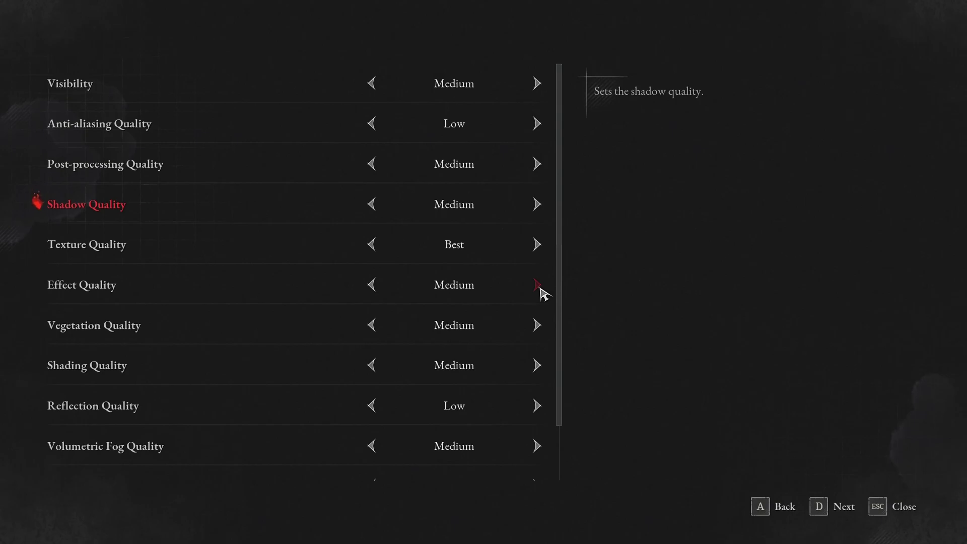
scroll(449, 302, down, 2)
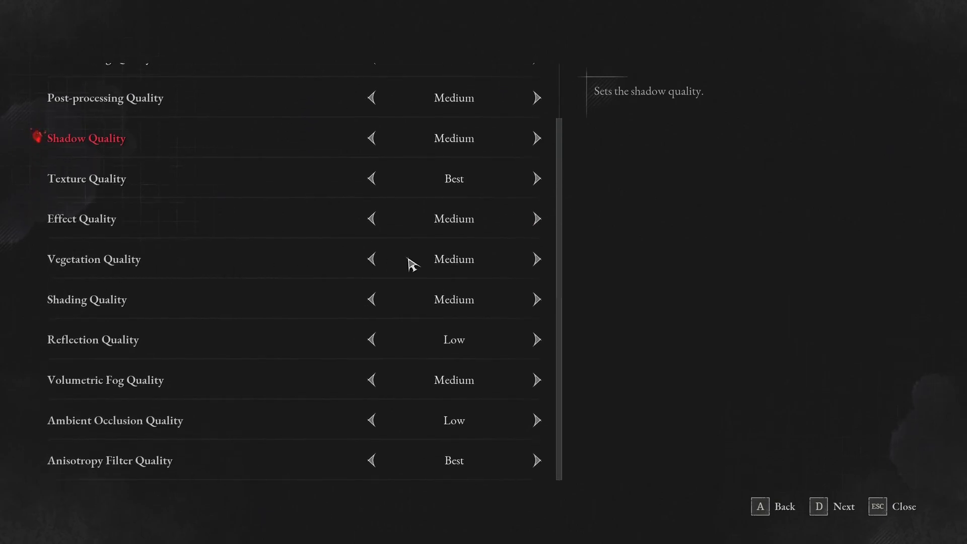
click(540, 262)
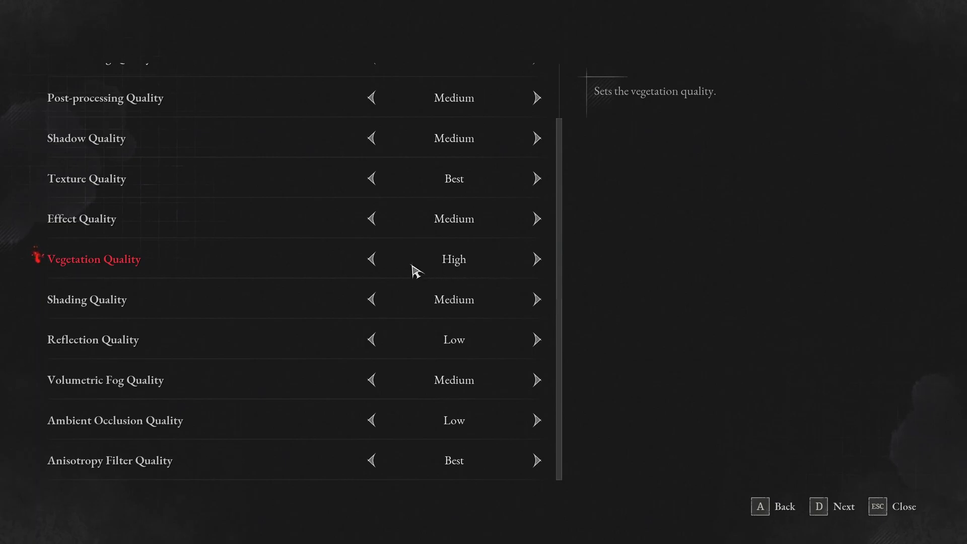
key(Left)
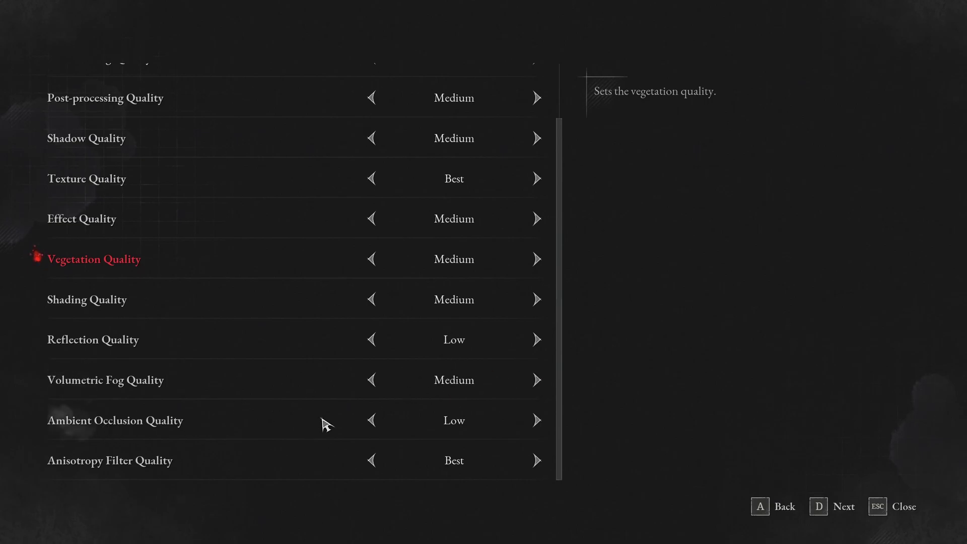
- Set Ambient Occlusion Quality to Medium in the graphic detail settings
click(535, 426)
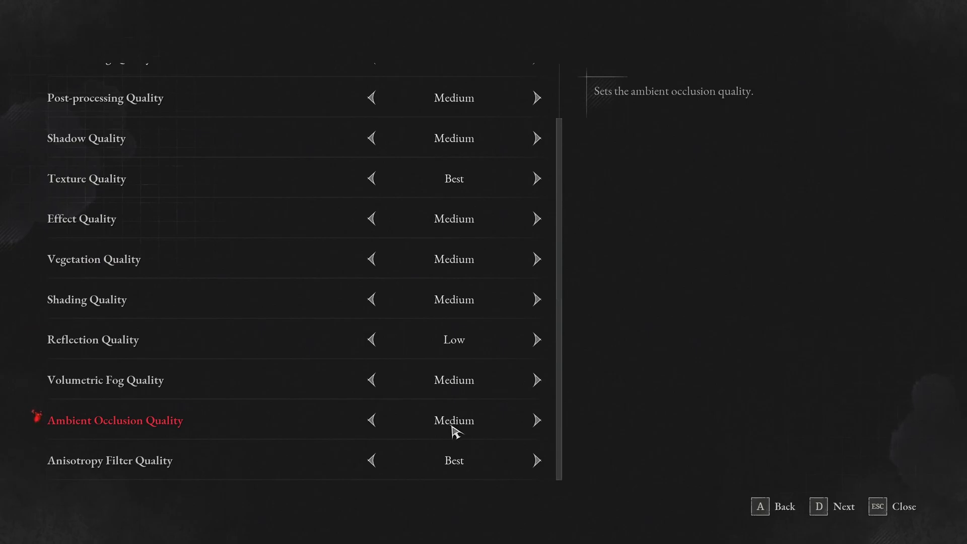
click(375, 423)
click(534, 426)
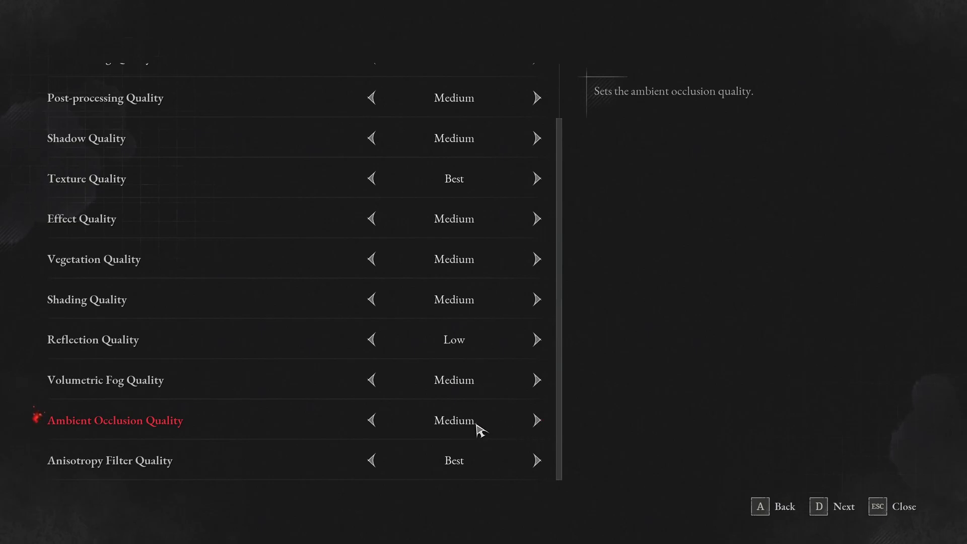